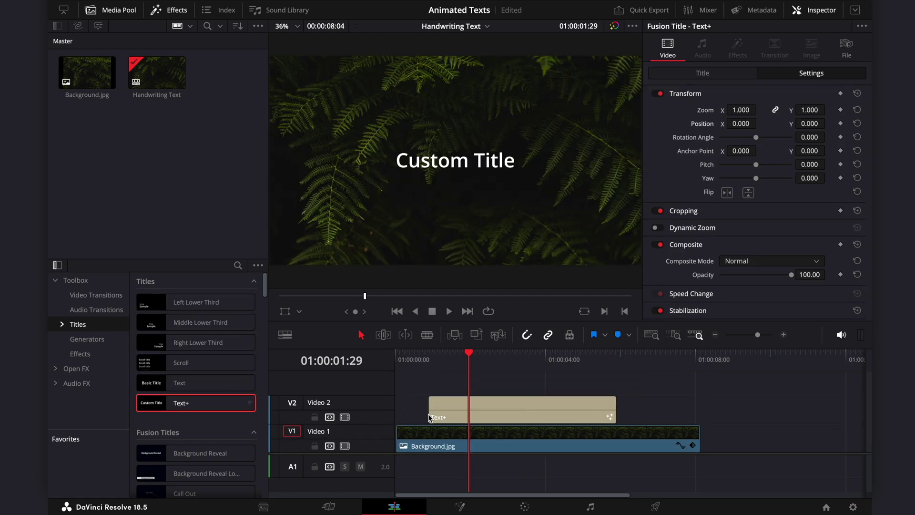
- Replace the Text+ title's placeholder text on Video 2 with a one-word first name
{"action": "left_click", "coordinate": [455, 405]}
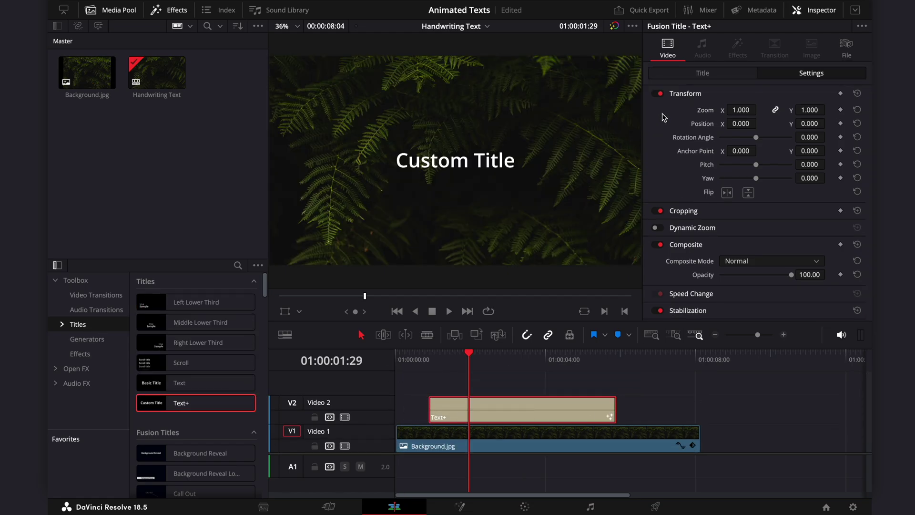
{"action": "left_click", "coordinate": [713, 75]}
{"action": "scroll", "coordinate": [703, 114], "scroll_direction": "up", "scroll_amount": 2}
{"action": "left_click", "coordinate": [697, 150]}
{"action": "key", "text": "ctrl+a"}
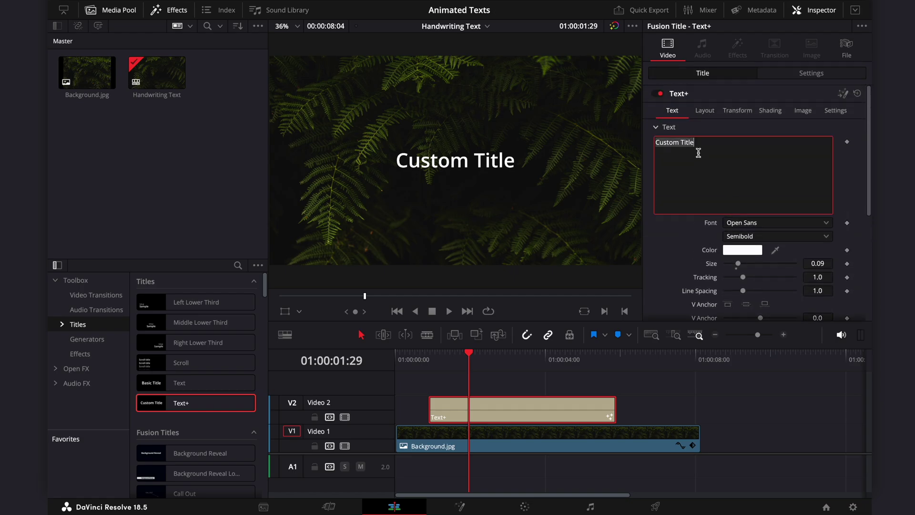
{"action": "type", "text": "Jane"}
- Set the title's font to MoonTime and its size to 0.5
{"action": "left_click", "coordinate": [741, 223]}
{"action": "type", "text": "moon"}
{"action": "key", "text": "Return"}
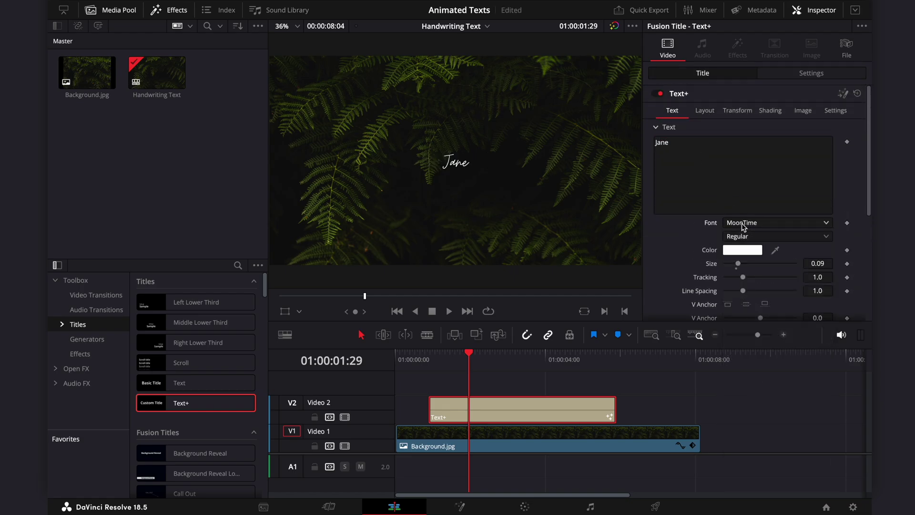
{"action": "left_click_drag", "start_coordinate": [739, 263], "coordinate": [804, 264]}
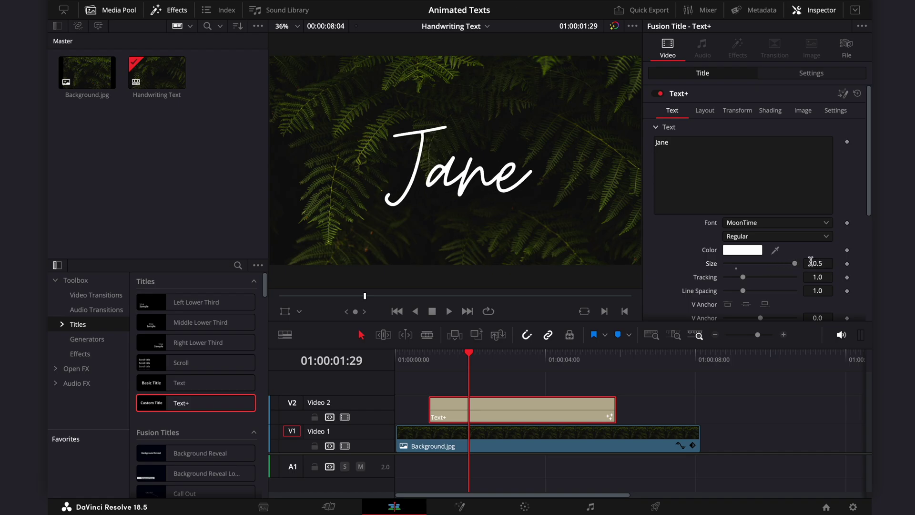
- Raise the title slightly in the frame by setting its layout Center Y to 0.518
{"action": "left_click", "coordinate": [711, 116]}
{"action": "mouse_move", "coordinate": [822, 154]}
{"action": "left_mouse_down"}
{"action": "mouse_move", "coordinate": [833, 154]}
{"action": "mouse_move", "coordinate": [825, 155]}
{"action": "left_mouse_up"}
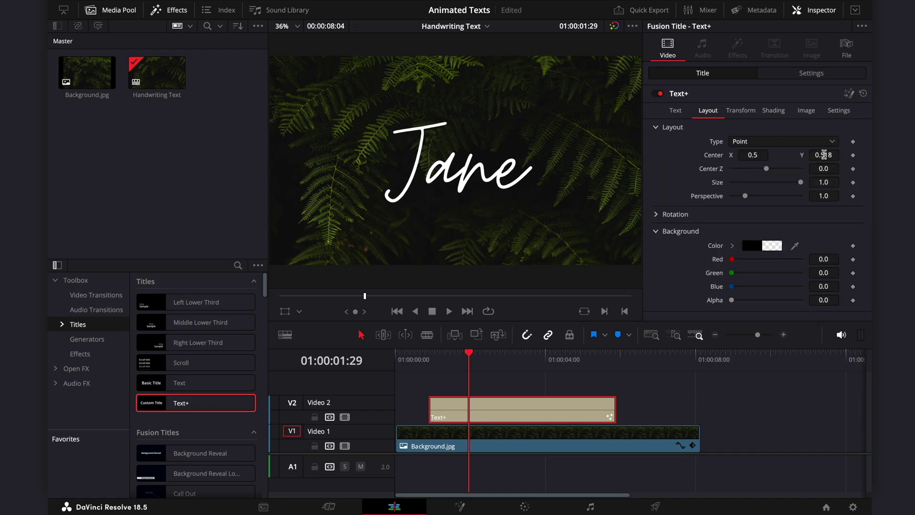
{"action": "left_click", "coordinate": [676, 112]}
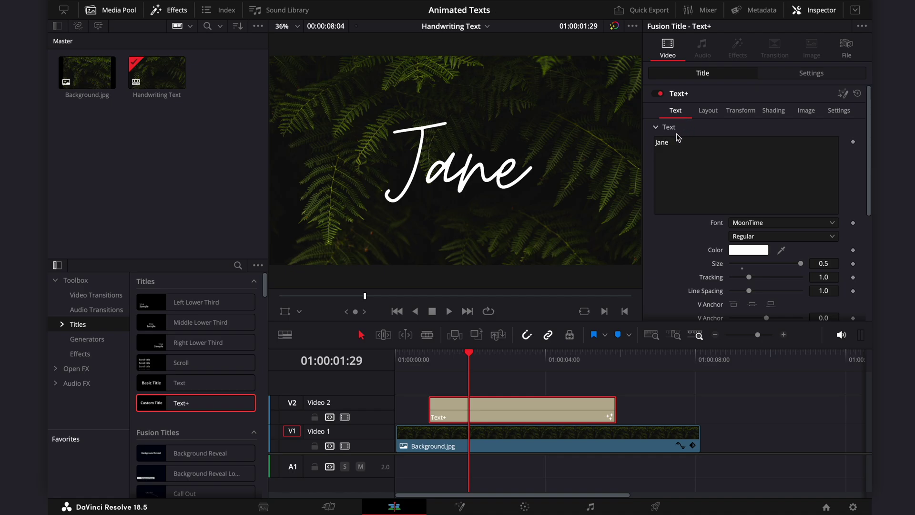
- Open the title on the Fusion page, add a Background node and connect its output to the Template node
{"action": "left_click", "coordinate": [461, 507]}
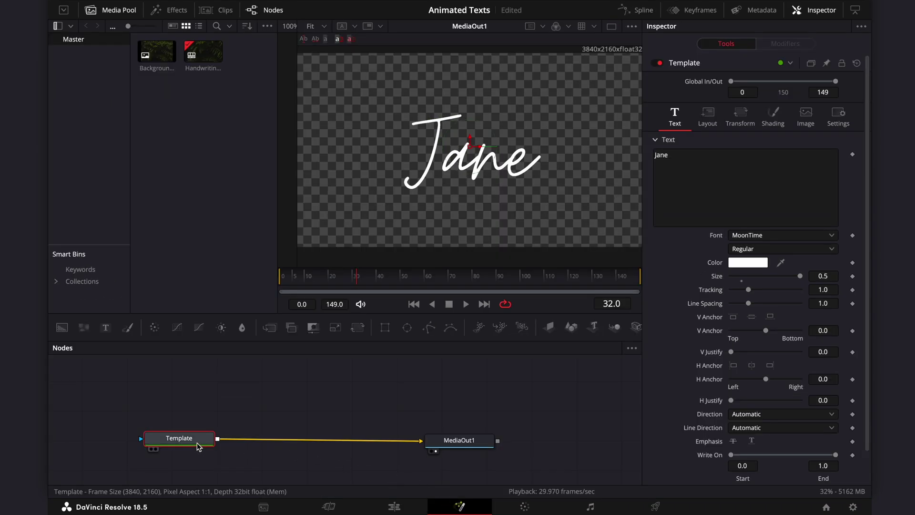
{"action": "left_click", "coordinate": [459, 443]}
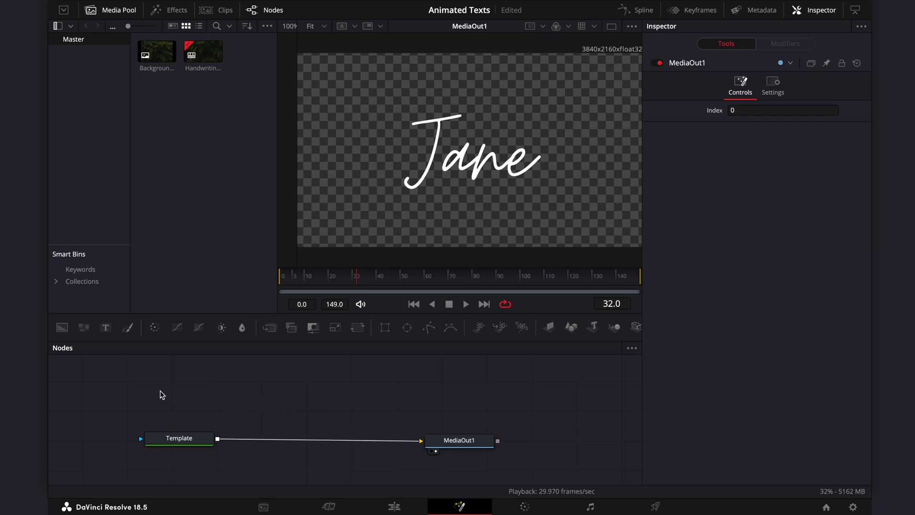
{"action": "left_click", "coordinate": [61, 327]}
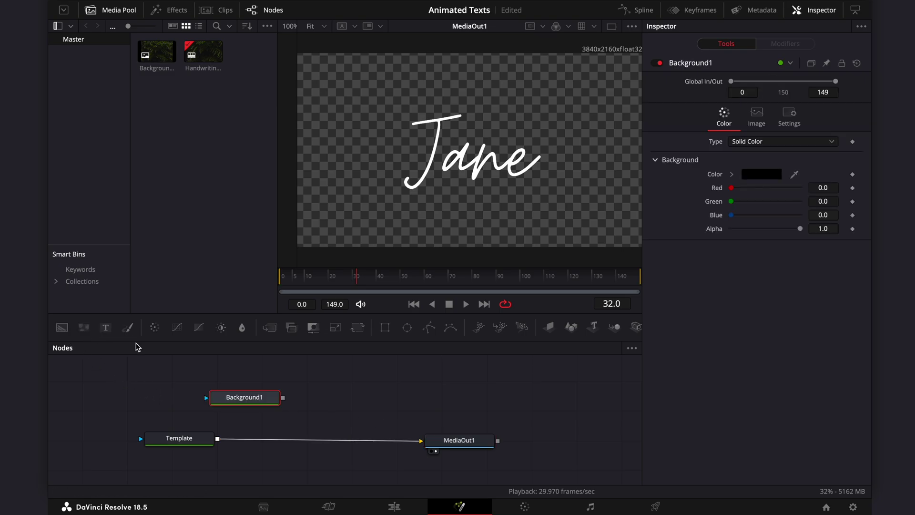
{"action": "left_click_drag", "start_coordinate": [236, 390], "coordinate": [190, 440]}
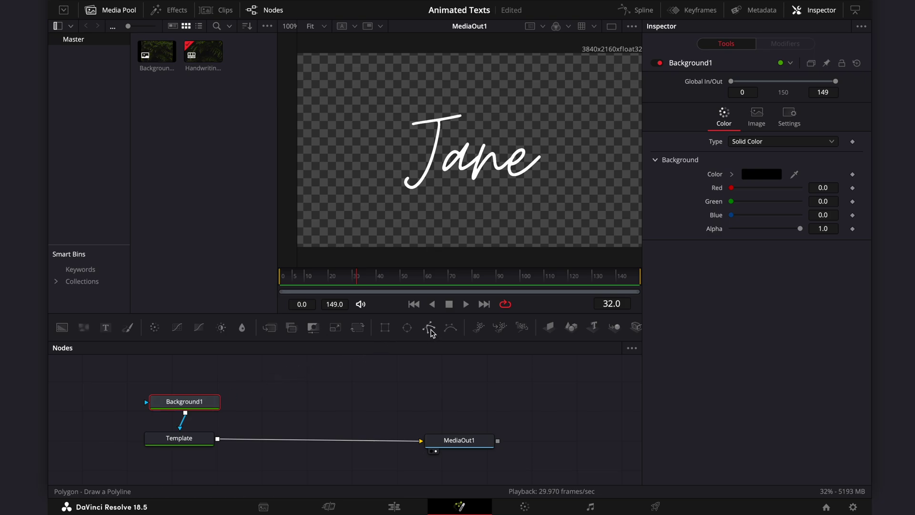
- Add a Polygon mask to the Background node and invert it
{"action": "left_click", "coordinate": [430, 329]}
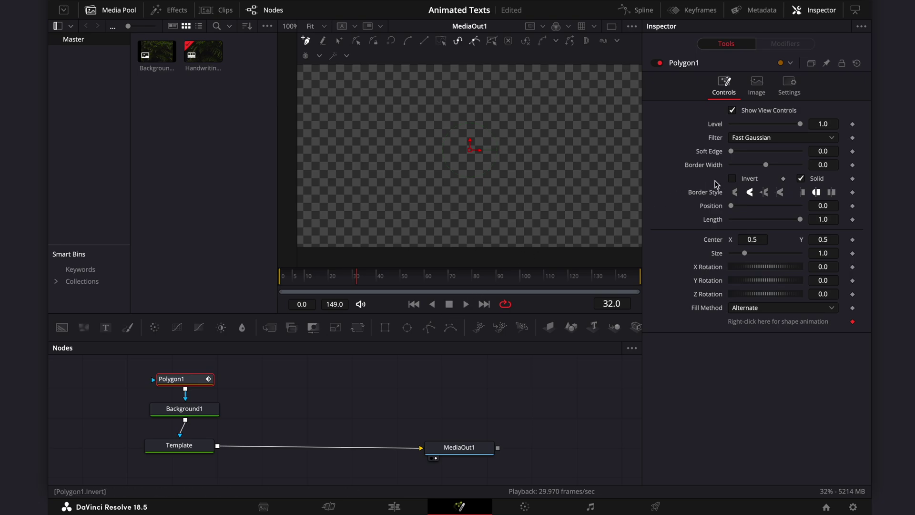
{"action": "left_click", "coordinate": [733, 178]}
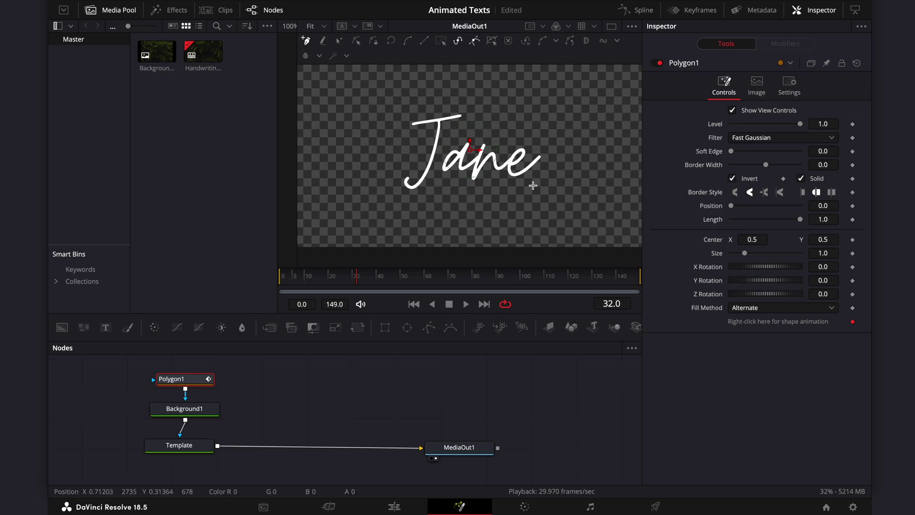
- Trace the capital letter with polygon points, starting along its crossbar and following the stem down to the hook
{"action": "scroll", "coordinate": [486, 176], "scroll_direction": "up", "scroll_amount": 5}
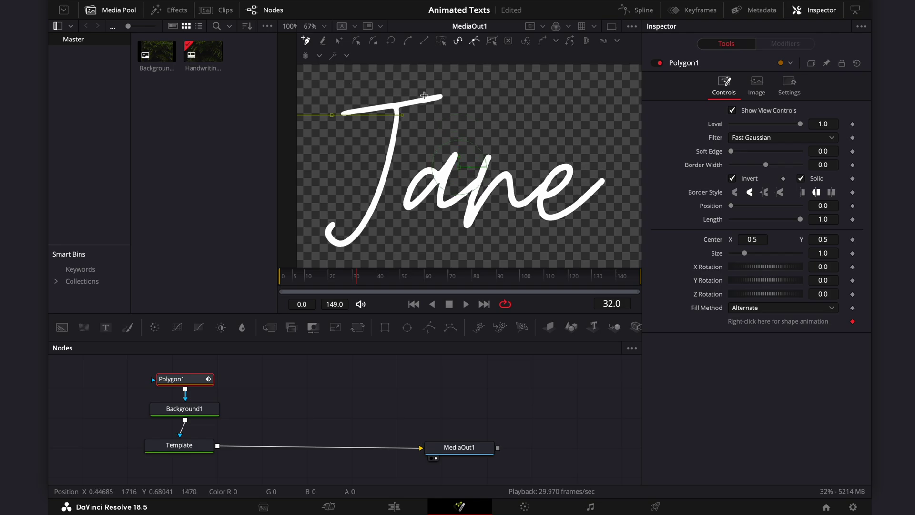
{"action": "left_click", "coordinate": [452, 92]}
{"action": "left_click_drag", "start_coordinate": [451, 92], "coordinate": [451, 93]}
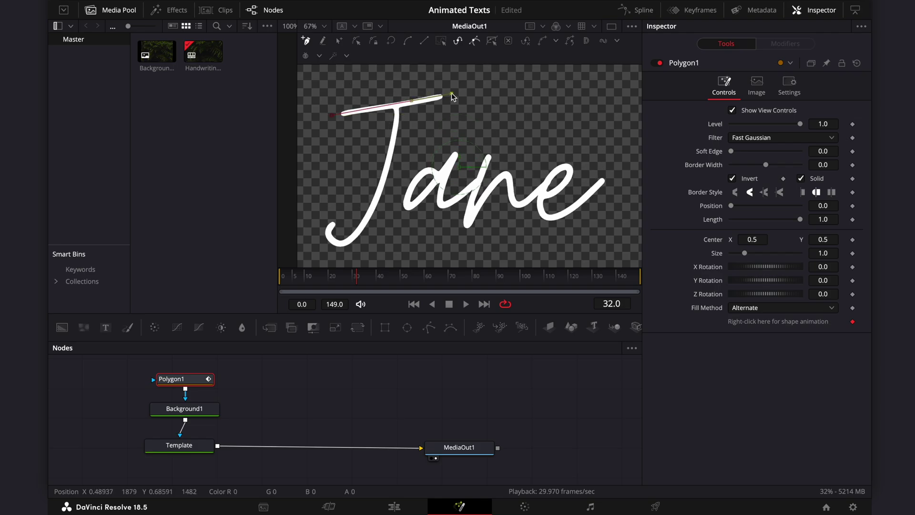
{"action": "left_click", "coordinate": [393, 83]}
{"action": "left_click", "coordinate": [379, 195]}
{"action": "left_click", "coordinate": [343, 243]}
{"action": "left_click_drag", "start_coordinate": [339, 218], "coordinate": [318, 238]}
- Continue the polygon path from the capital's hook above the second letter and trace that letter along its writing direction
{"action": "left_click", "coordinate": [432, 134]}
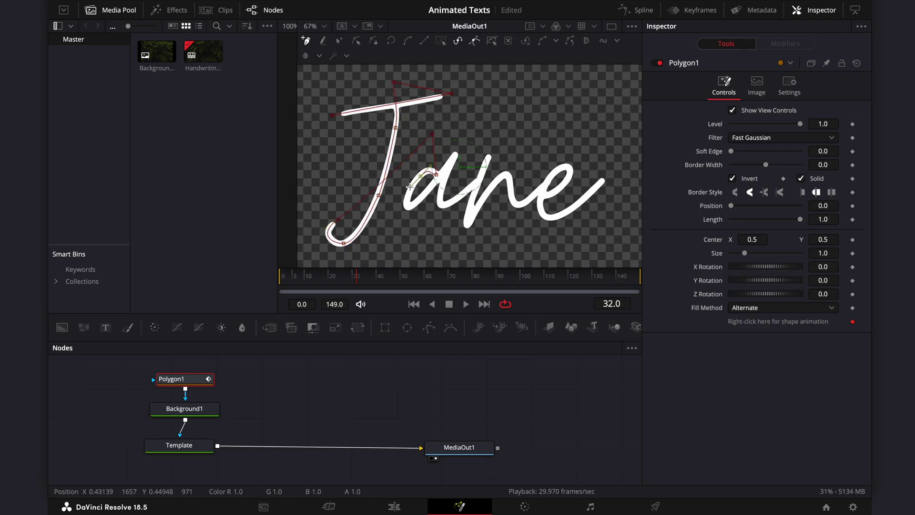
{"action": "left_click", "coordinate": [436, 182]}
{"action": "left_click", "coordinate": [461, 146]}
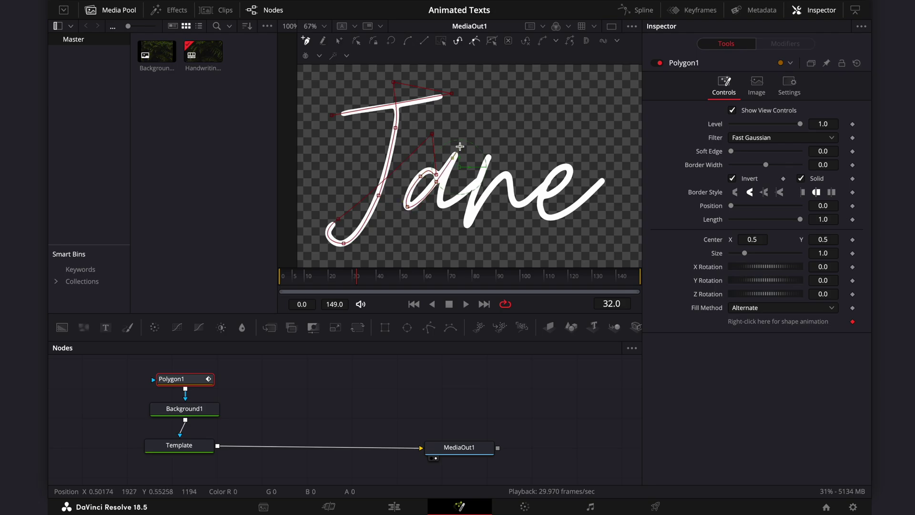
{"action": "left_click_drag", "start_coordinate": [441, 192], "coordinate": [439, 208]}
{"action": "left_click_drag", "start_coordinate": [447, 205], "coordinate": [455, 202]}
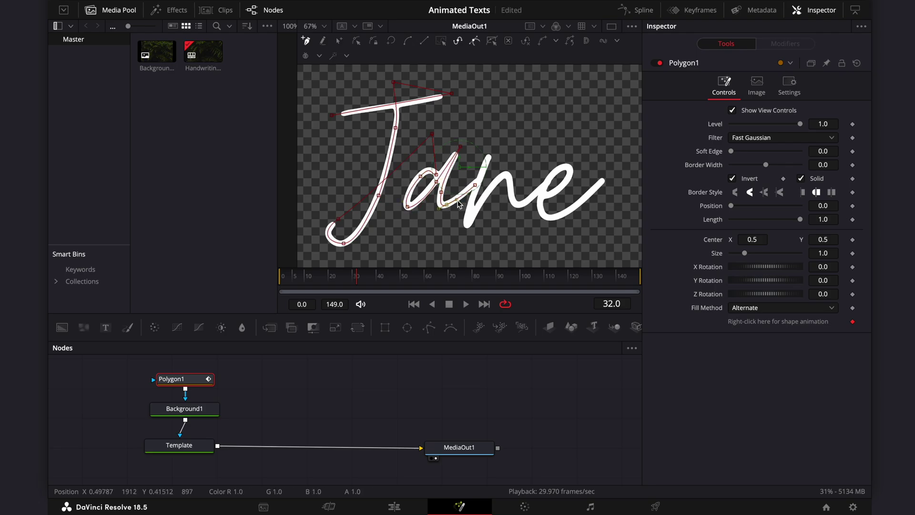
- Continue the polygon path through the third and fourth letters, ending past the tip of the final stroke
{"action": "left_click", "coordinate": [484, 166]}
{"action": "left_click", "coordinate": [489, 189]}
{"action": "left_click", "coordinate": [507, 174]}
{"action": "left_click", "coordinate": [511, 194]}
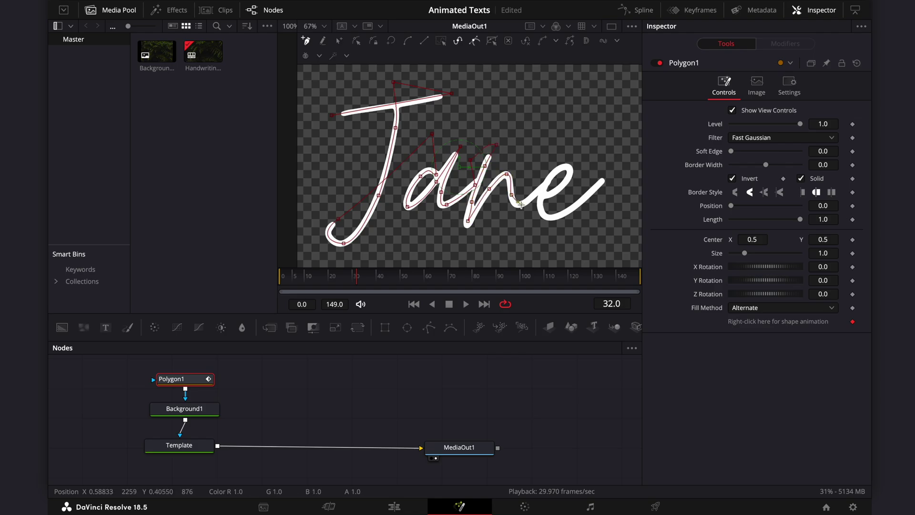
{"action": "left_click", "coordinate": [541, 190]}
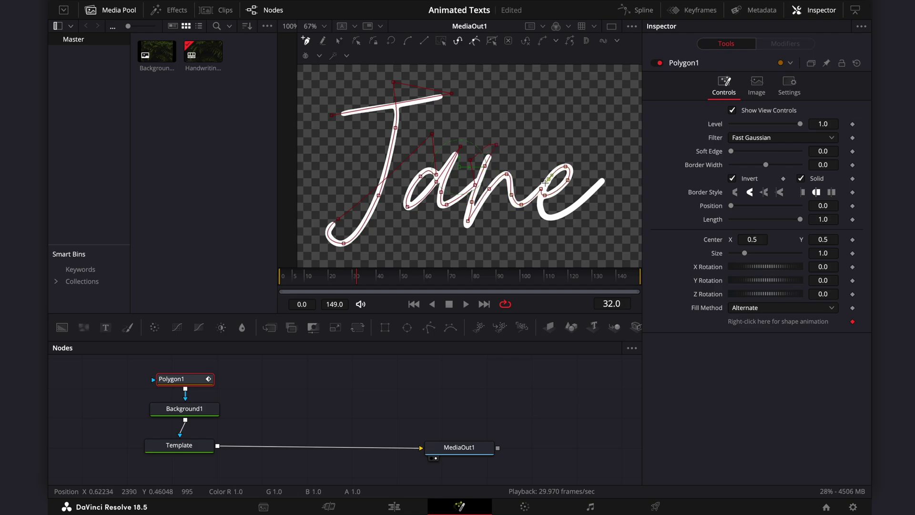
{"action": "left_click", "coordinate": [561, 215]}
{"action": "left_click", "coordinate": [595, 188]}
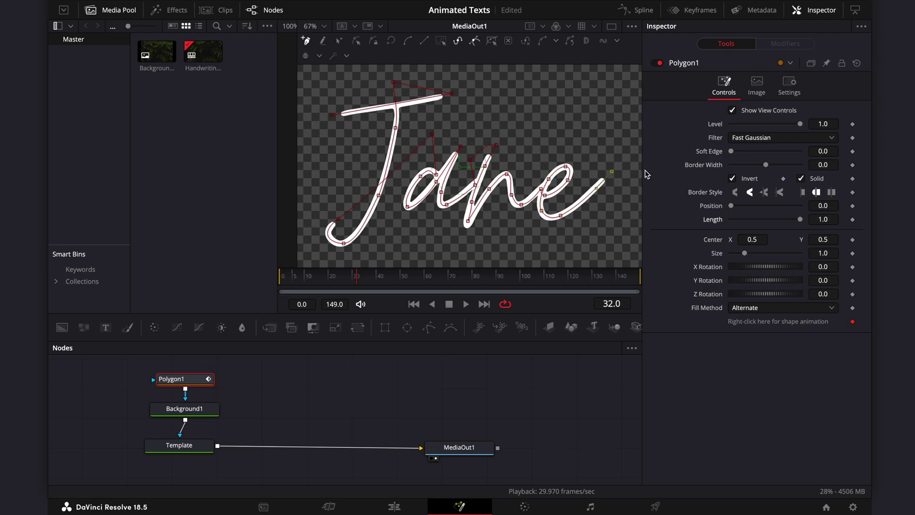
- Turn off the polygon mask's inversion and widen its border to about 0.051
{"action": "left_click", "coordinate": [734, 180]}
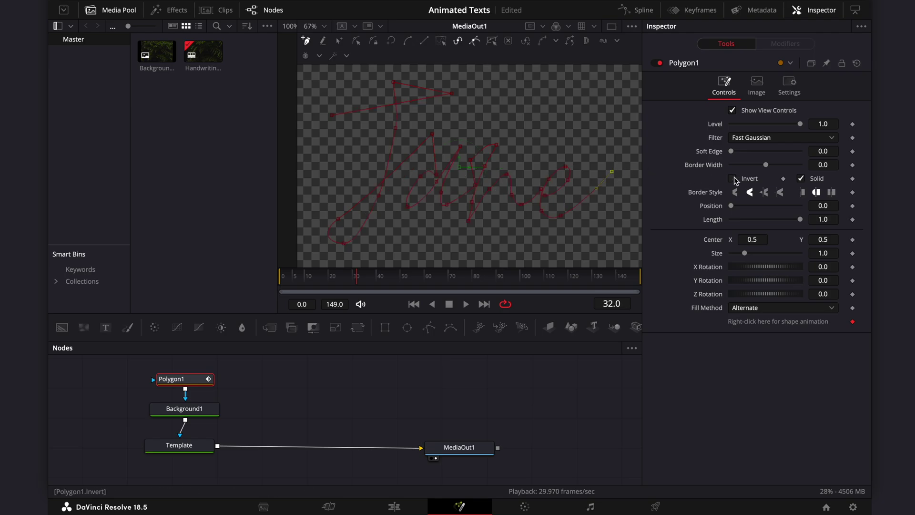
{"action": "left_click_drag", "start_coordinate": [766, 166], "coordinate": [770, 170]}
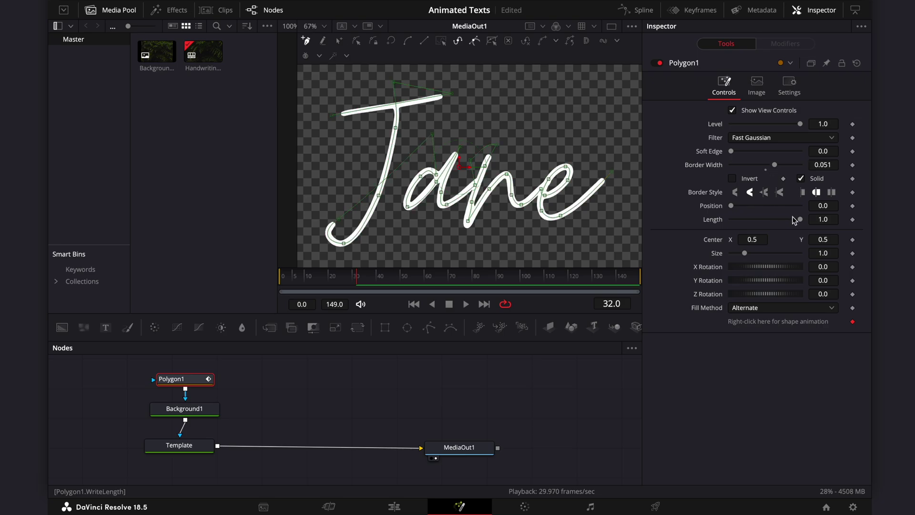
- Switch the polygon mask to flat border ends and shorten its Length to about 0.071
{"action": "mouse_move", "coordinate": [801, 220]}
{"action": "left_mouse_down"}
{"action": "mouse_move", "coordinate": [730, 227]}
{"action": "mouse_move", "coordinate": [737, 222]}
{"action": "left_mouse_up"}
{"action": "left_click", "coordinate": [803, 193]}
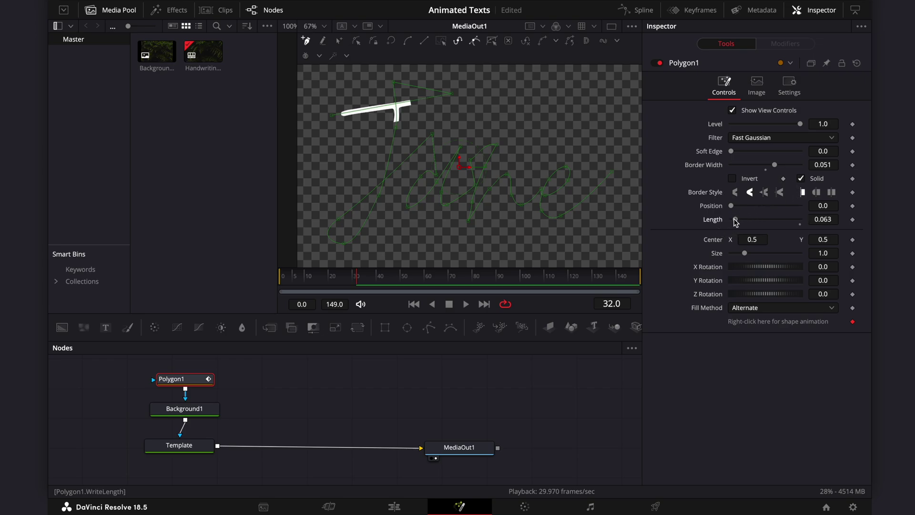
{"action": "scroll", "coordinate": [417, 143], "scroll_direction": "up", "scroll_amount": 4}
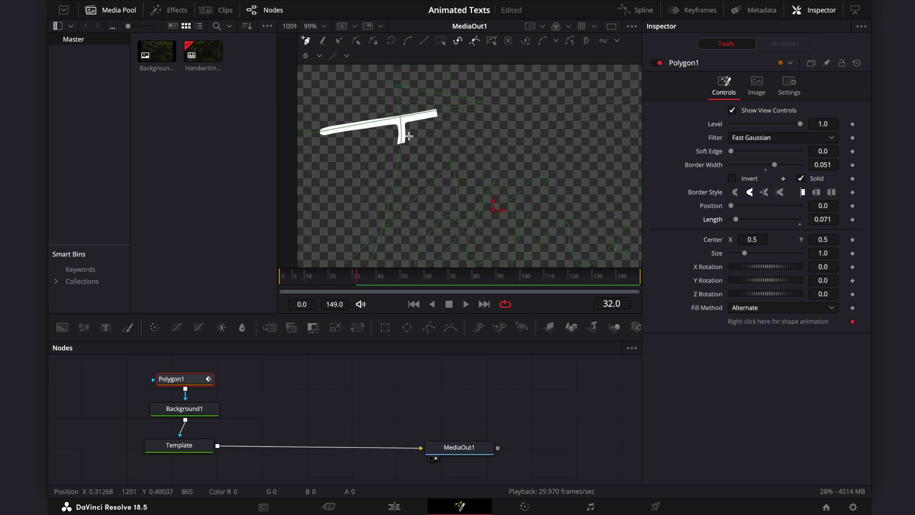
- Fine-tune the crossbar's end points, shorten the mask's Length to 0.063 and thin its border to 0.016
{"action": "left_click", "coordinate": [314, 142]}
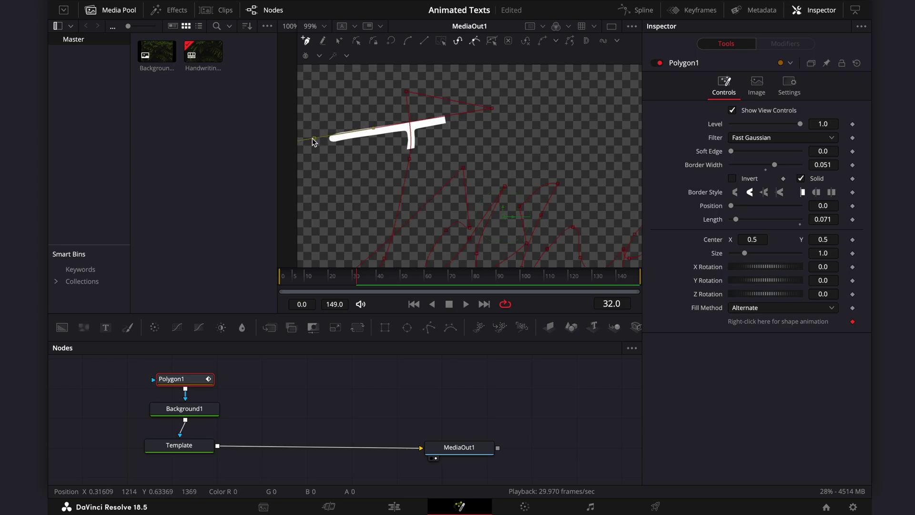
{"action": "left_click", "coordinate": [493, 107]}
{"action": "left_click_drag", "start_coordinate": [736, 219], "coordinate": [735, 219]}
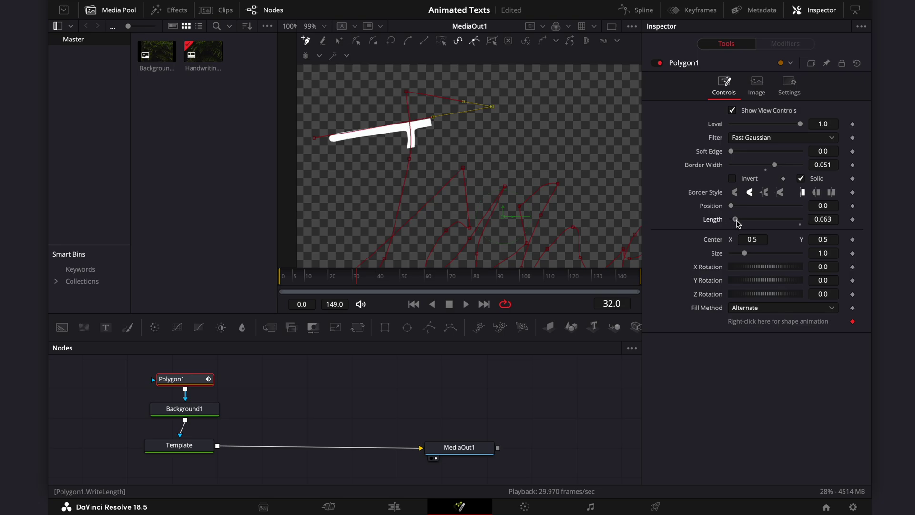
{"action": "left_click_drag", "start_coordinate": [775, 165], "coordinate": [772, 165]}
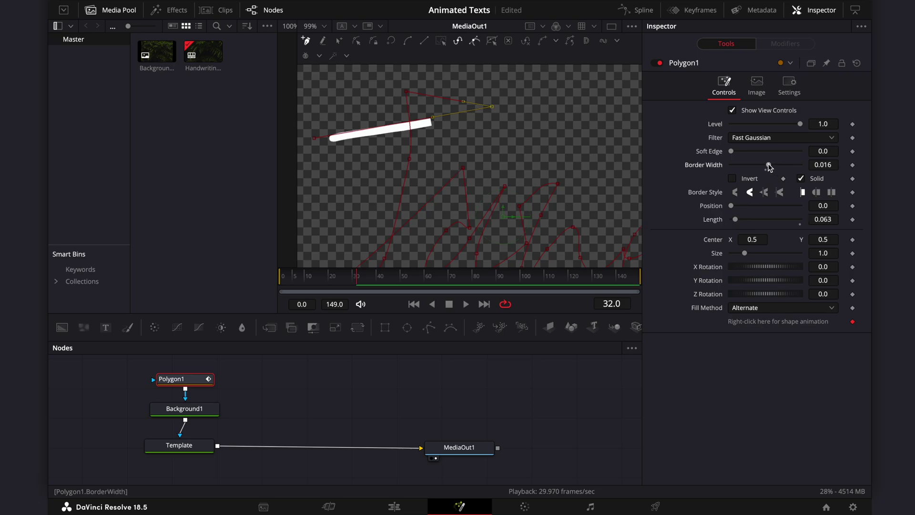
- Extend the mask's Length to about 0.843 and adjust the path point where the third letter joins the last one
{"action": "left_click_drag", "start_coordinate": [737, 221], "coordinate": [790, 220]}
{"action": "scroll", "coordinate": [607, 204], "scroll_direction": "down", "scroll_amount": 2}
{"action": "scroll", "coordinate": [606, 200], "scroll_direction": "down", "scroll_amount": 3}
{"action": "scroll", "coordinate": [606, 215], "scroll_direction": "right", "scroll_amount": 3}
{"action": "left_click", "coordinate": [533, 170]}
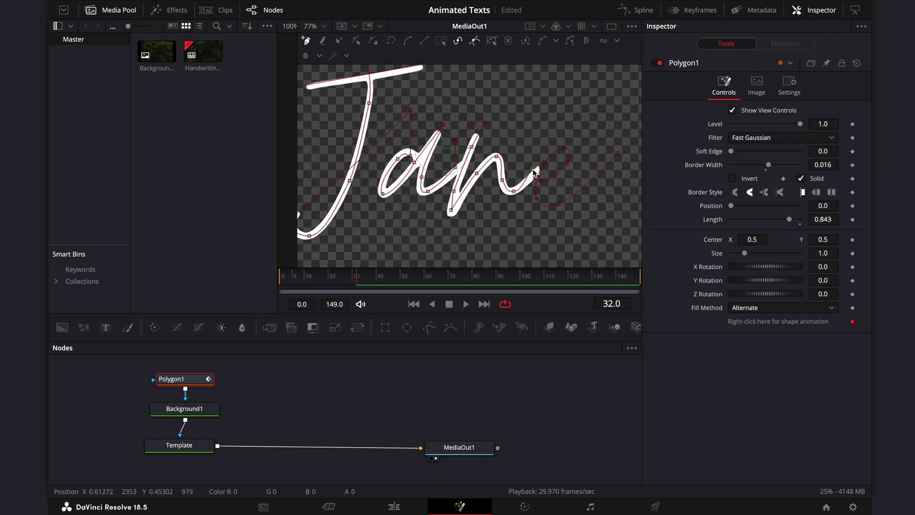
{"action": "mouse_move", "coordinate": [533, 169]}
{"action": "left_mouse_down"}
{"action": "mouse_move", "coordinate": [547, 187]}
{"action": "mouse_move", "coordinate": [555, 178]}
{"action": "left_mouse_up"}
- Refine the path at the start of the last letter, then restore the mask's Length to 1.0
{"action": "mouse_move", "coordinate": [791, 220]}
{"action": "left_mouse_down"}
{"action": "mouse_move", "coordinate": [750, 219]}
{"action": "mouse_move", "coordinate": [792, 220]}
{"action": "left_mouse_up"}
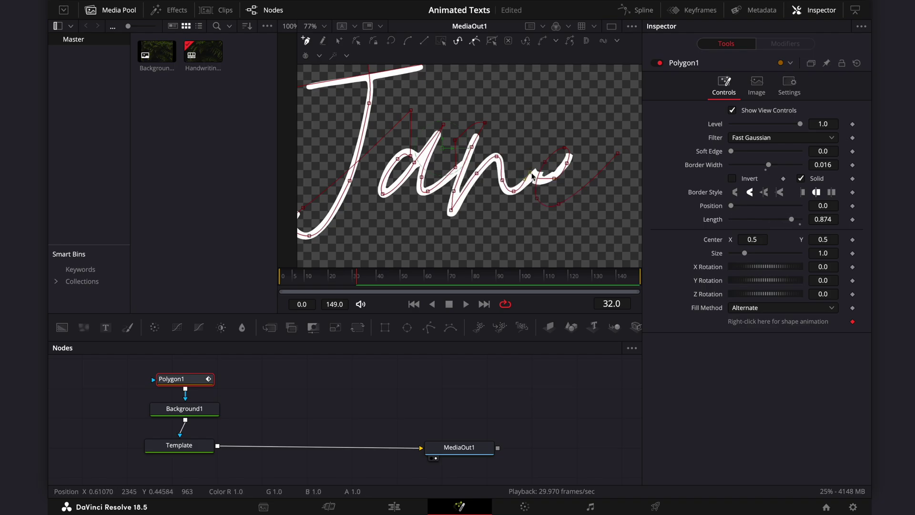
{"action": "left_click_drag", "start_coordinate": [554, 178], "coordinate": [527, 189]}
{"action": "left_click", "coordinate": [513, 192]}
{"action": "left_click_drag", "start_coordinate": [789, 220], "coordinate": [803, 219]}
{"action": "left_click", "coordinate": [411, 379]}
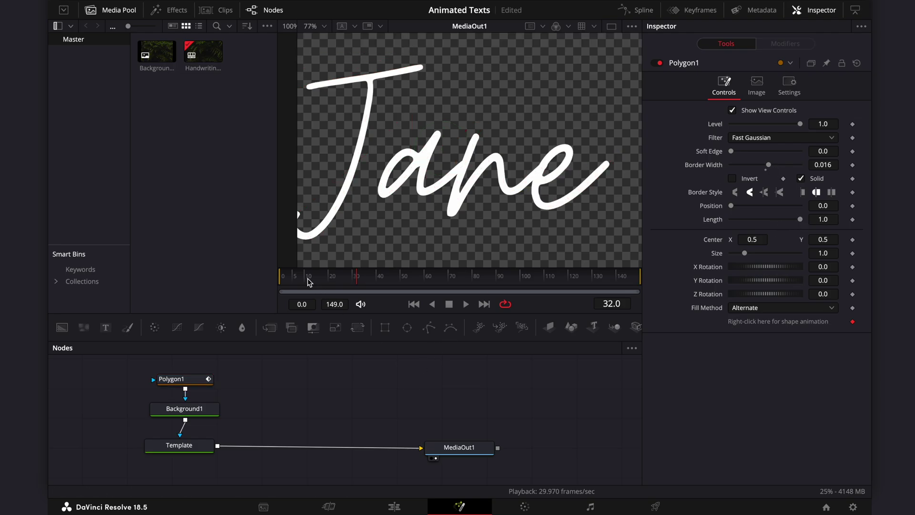
- Animate the polygon mask's Length with keyframes from 0.0 at frame 0 to 1.0 at frame 20
{"action": "left_click_drag", "start_coordinate": [295, 280], "coordinate": [311, 278]}
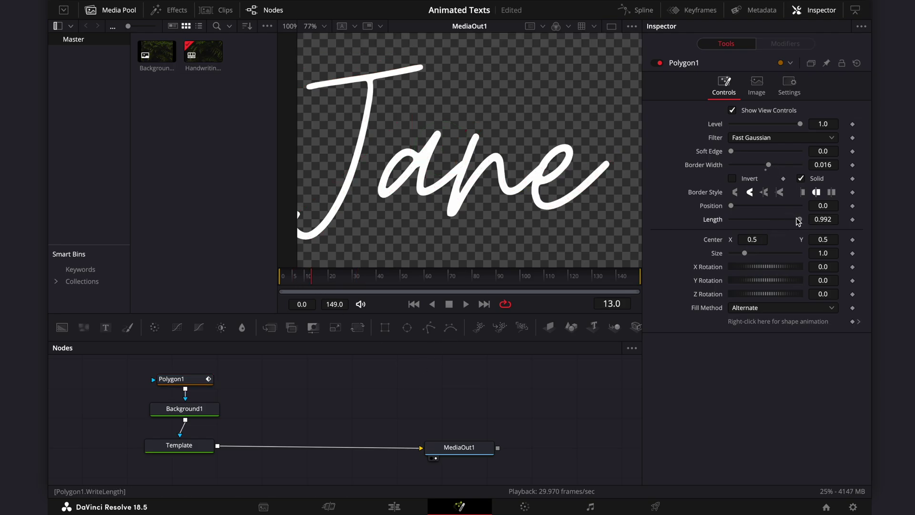
{"action": "left_click_drag", "start_coordinate": [798, 219], "coordinate": [741, 224]}
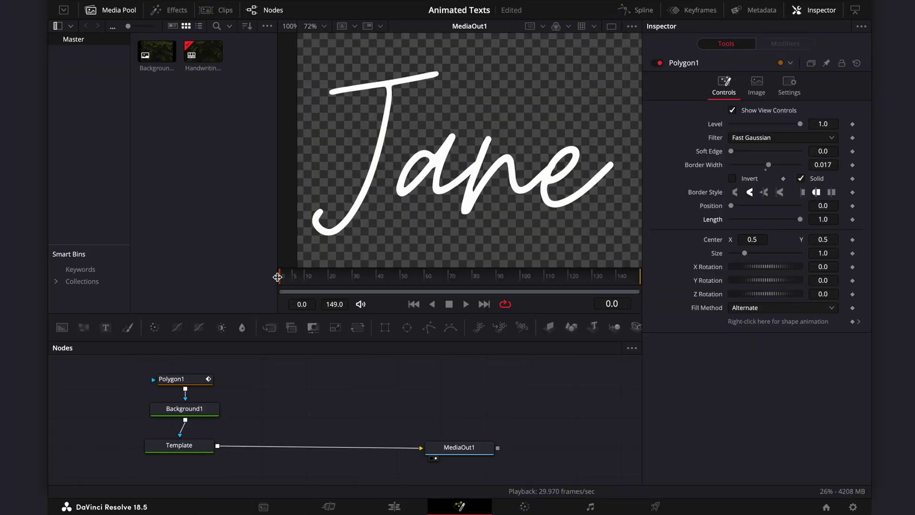
{"action": "left_click_drag", "start_coordinate": [798, 219], "coordinate": [722, 220]}
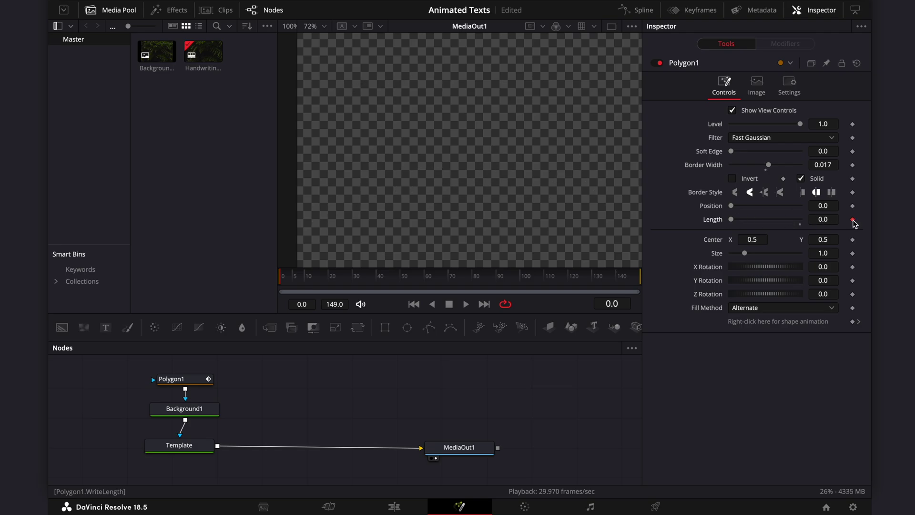
{"action": "left_click_drag", "start_coordinate": [281, 282], "coordinate": [323, 281]}
{"action": "left_click_drag", "start_coordinate": [732, 223], "coordinate": [804, 223]}
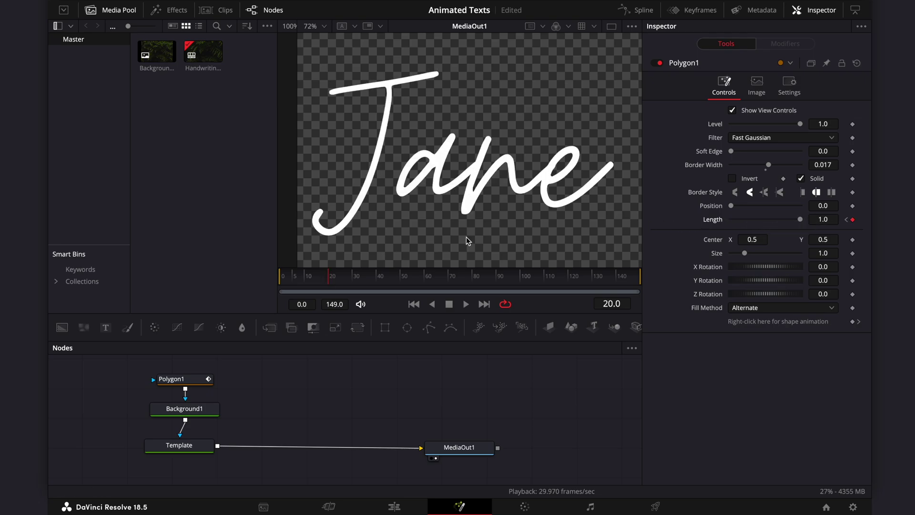
- Play back the handwriting animation from the first frame
{"action": "left_click", "coordinate": [281, 274]}
{"action": "key", "text": "space"}
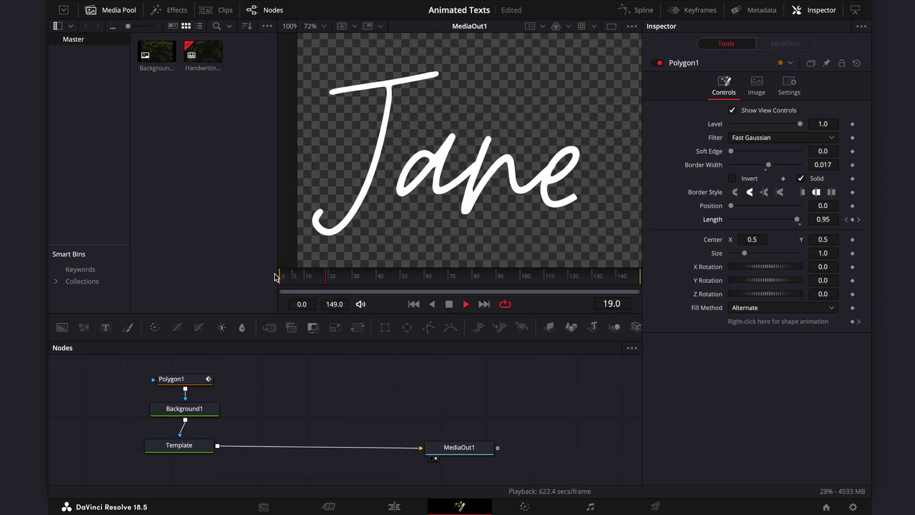
{"action": "key", "text": "space"}
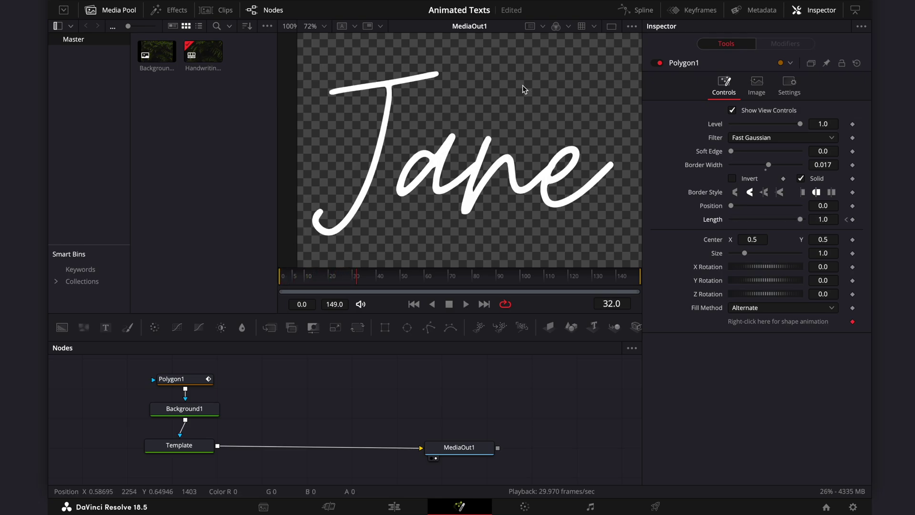
- Collapse the media pool's bin list, narrow the media pool to enlarge the viewer, and play the animation from the first frame
{"action": "left_click", "coordinate": [58, 27]}
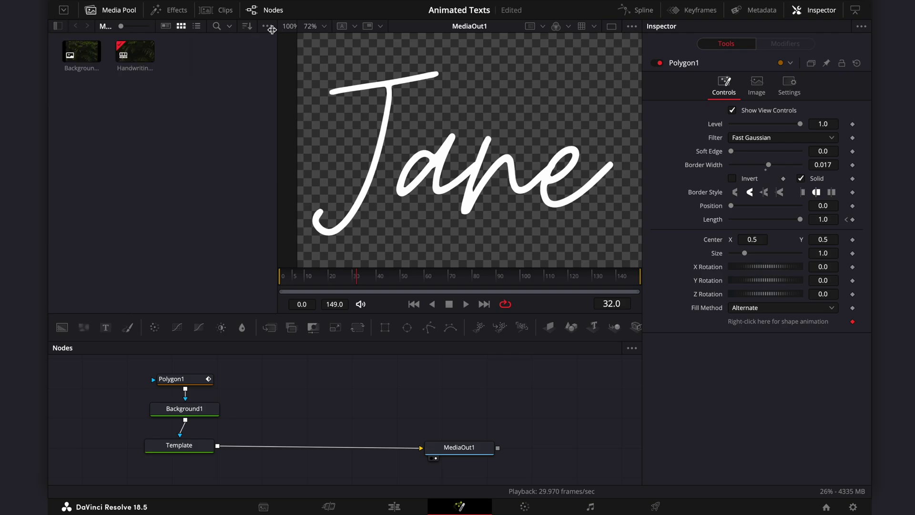
{"action": "left_click_drag", "start_coordinate": [277, 28], "coordinate": [133, 28]}
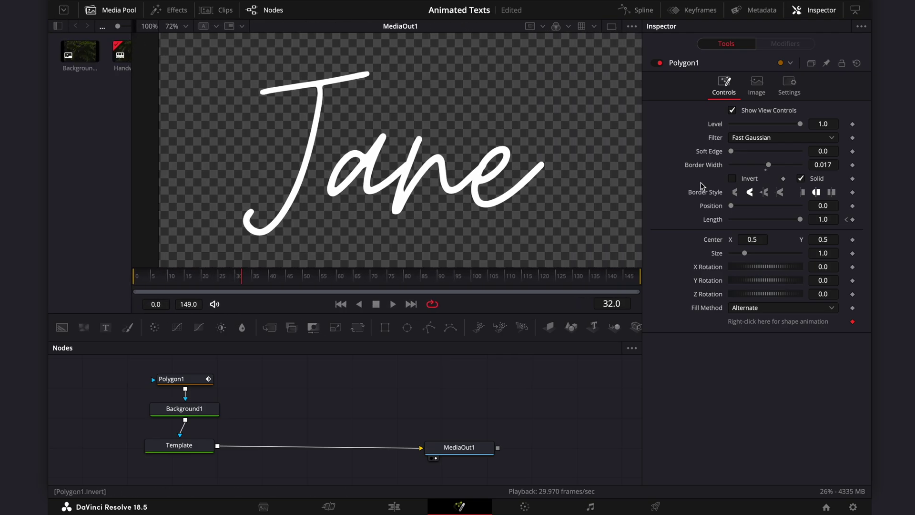
{"action": "left_click", "coordinate": [135, 278]}
{"action": "key", "text": "space"}
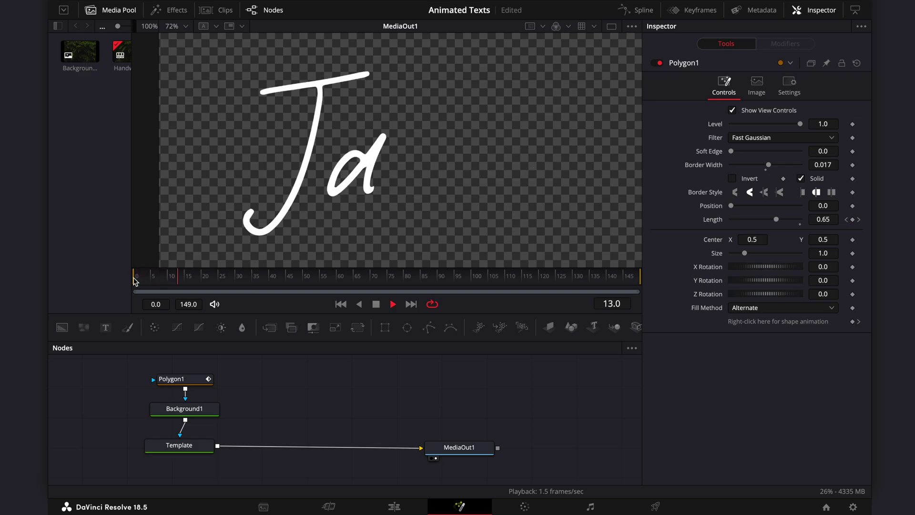
{"action": "key", "text": "space"}
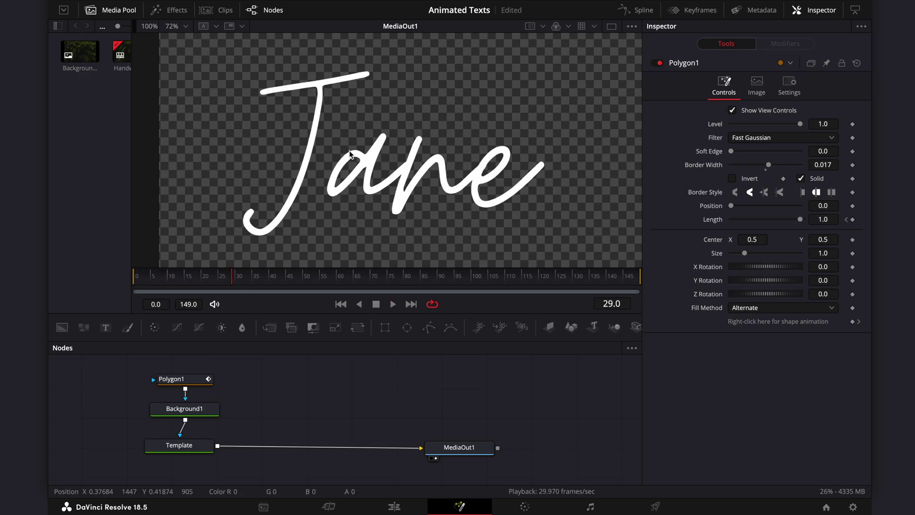
- Open the spline editor, enable the Polygon1 curves, widen the graph area, and fit the curves to view
{"action": "left_click", "coordinate": [641, 12]}
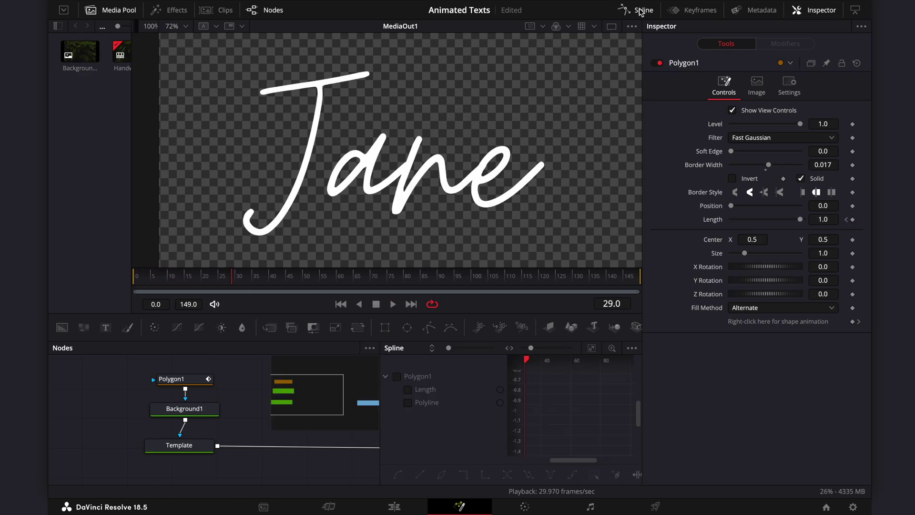
{"action": "left_click", "coordinate": [398, 377]}
{"action": "left_click_drag", "start_coordinate": [380, 362], "coordinate": [235, 363]}
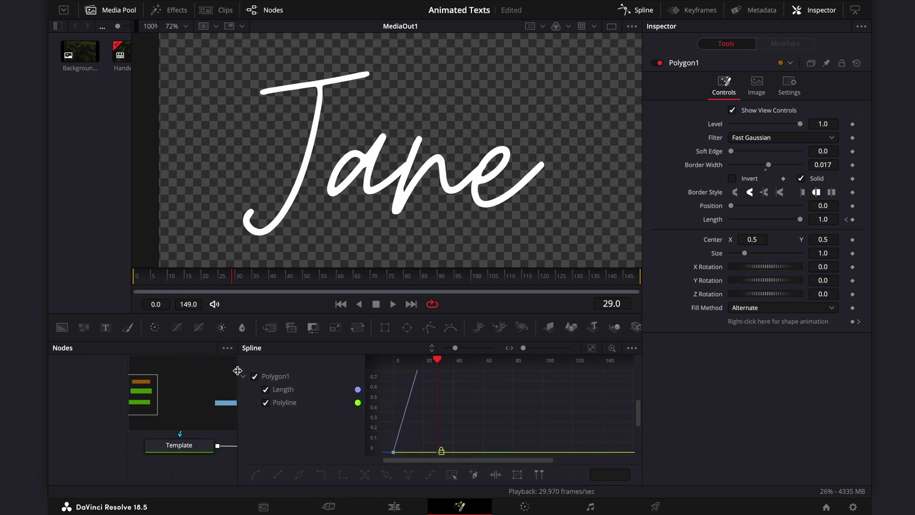
{"action": "left_click", "coordinate": [593, 347]}
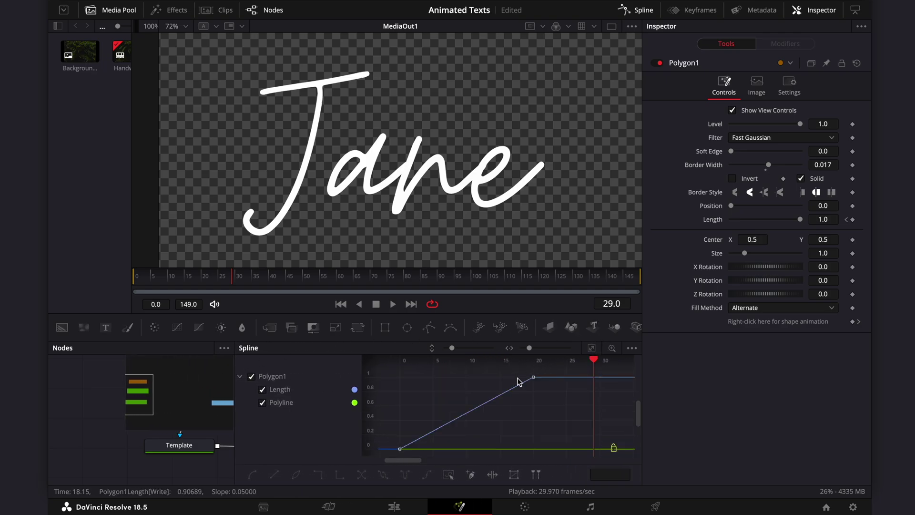
- Move the ending Length keyframe to about frame 40 and ease the curve with flat handles at both keyframes
{"action": "left_click_drag", "start_coordinate": [555, 360], "coordinate": [392, 356]}
{"action": "left_click_drag", "start_coordinate": [564, 363], "coordinate": [513, 365]}
{"action": "left_click", "coordinate": [495, 376]}
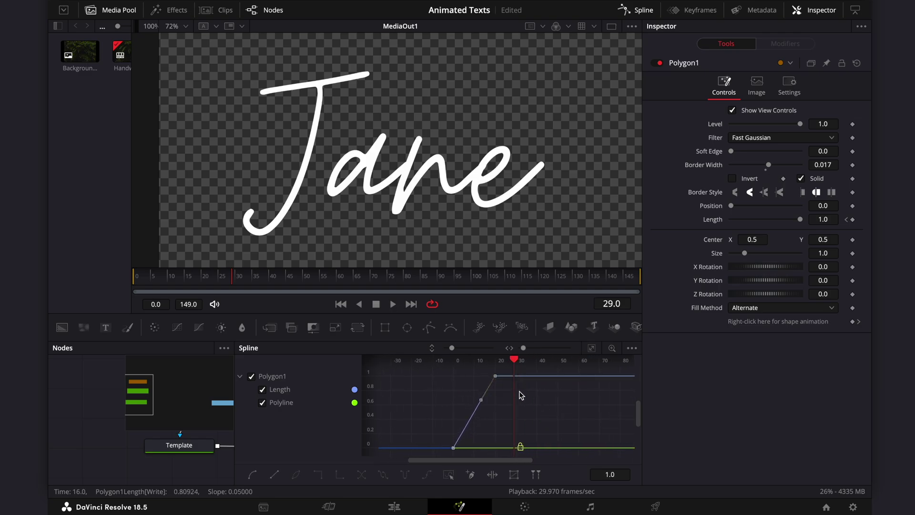
{"action": "left_click_drag", "start_coordinate": [493, 379], "coordinate": [535, 382]}
{"action": "left_click_drag", "start_coordinate": [444, 426], "coordinate": [466, 461]}
{"action": "left_click_drag", "start_coordinate": [479, 428], "coordinate": [474, 452]}
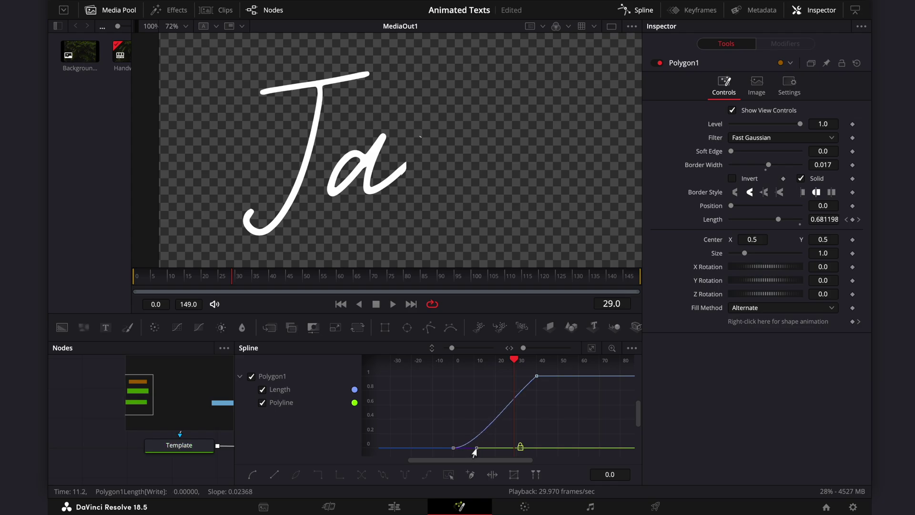
{"action": "left_click", "coordinate": [537, 376]}
{"action": "left_click_drag", "start_coordinate": [508, 403], "coordinate": [454, 365]}
- Play back the eased handwriting animation several times from the first frame
{"action": "key", "text": "space"}
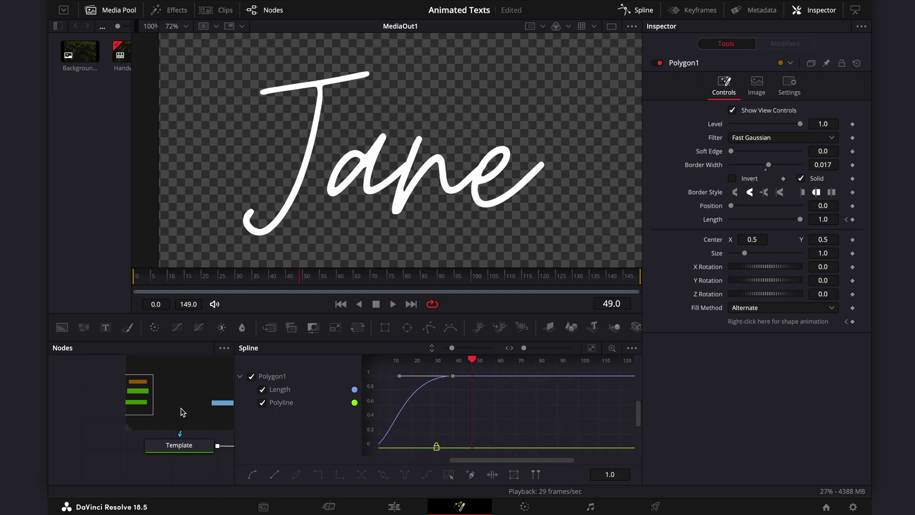
{"action": "left_click_drag", "start_coordinate": [159, 284], "coordinate": [131, 278]}
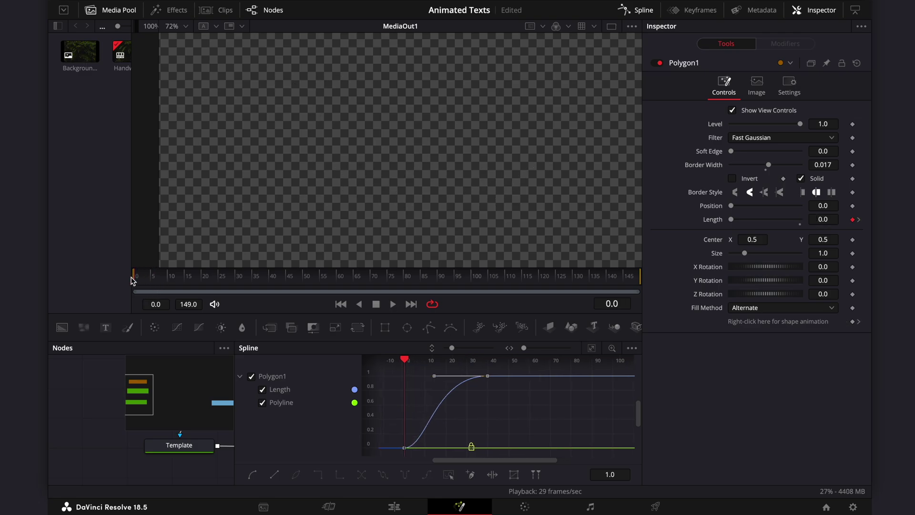
{"action": "key", "text": "space"}
{"action": "key", "text": "space"}
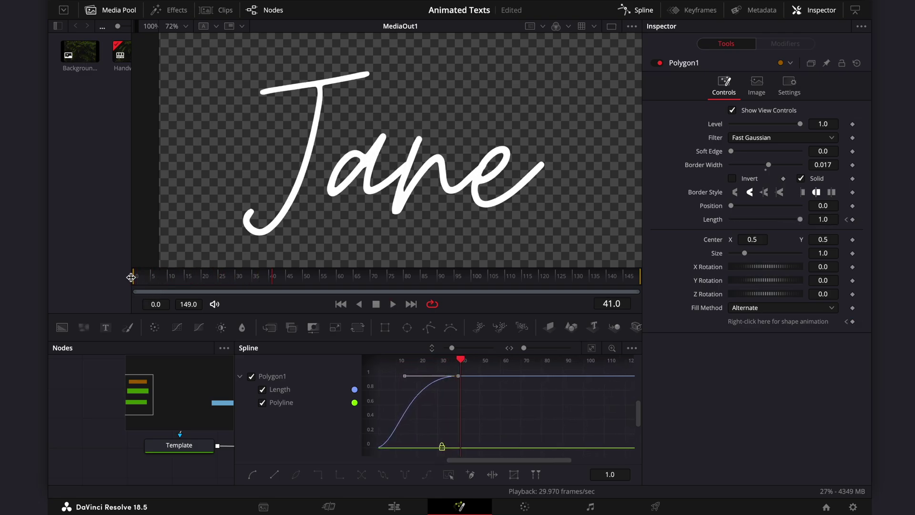
{"action": "left_click_drag", "start_coordinate": [151, 281], "coordinate": [132, 281]}
{"action": "key", "text": "space"}
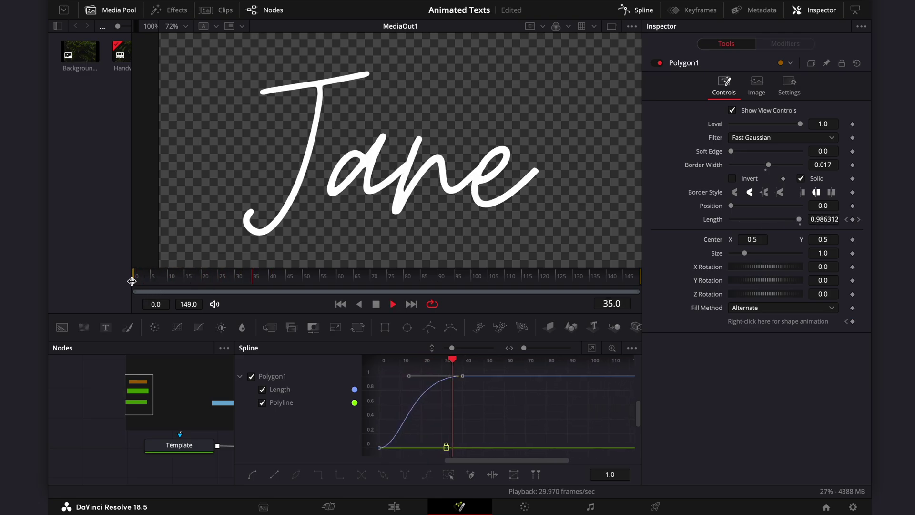
{"action": "key", "text": "space"}
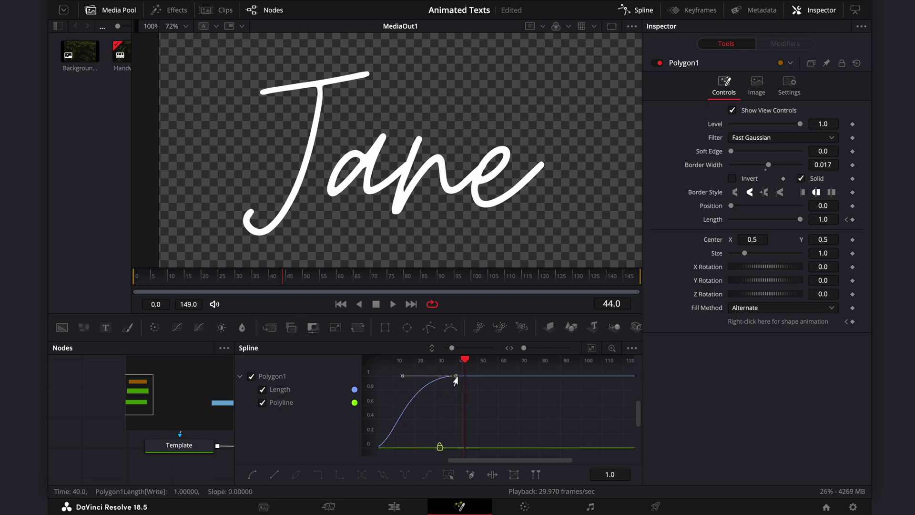
- Slow the writing by moving the ending Length keyframe to about frame 50, and play it from the start
{"action": "left_click_drag", "start_coordinate": [455, 379], "coordinate": [477, 379]}
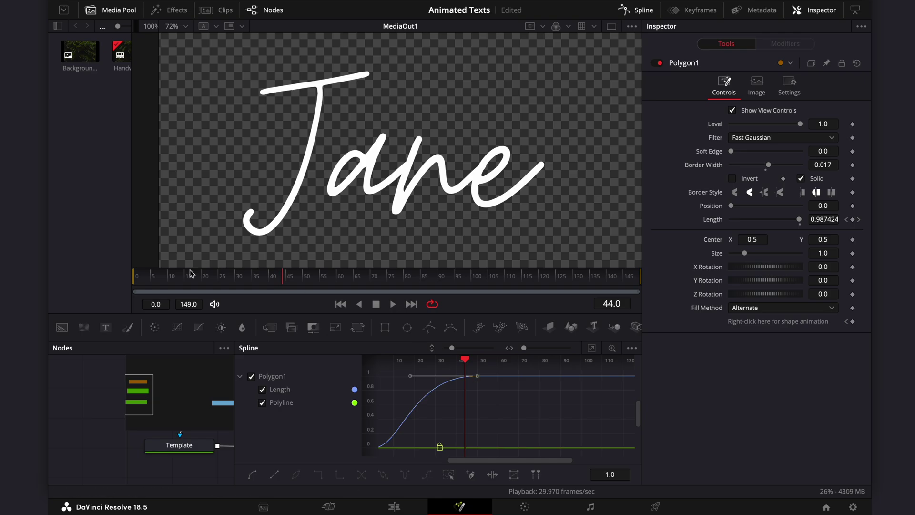
{"action": "left_click_drag", "start_coordinate": [186, 274], "coordinate": [125, 276]}
{"action": "key", "text": "space"}
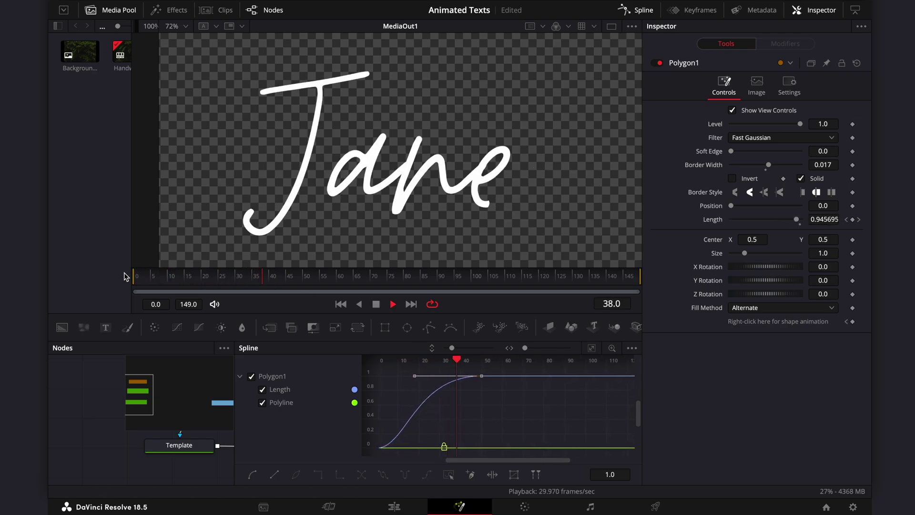
{"action": "key", "text": "space"}
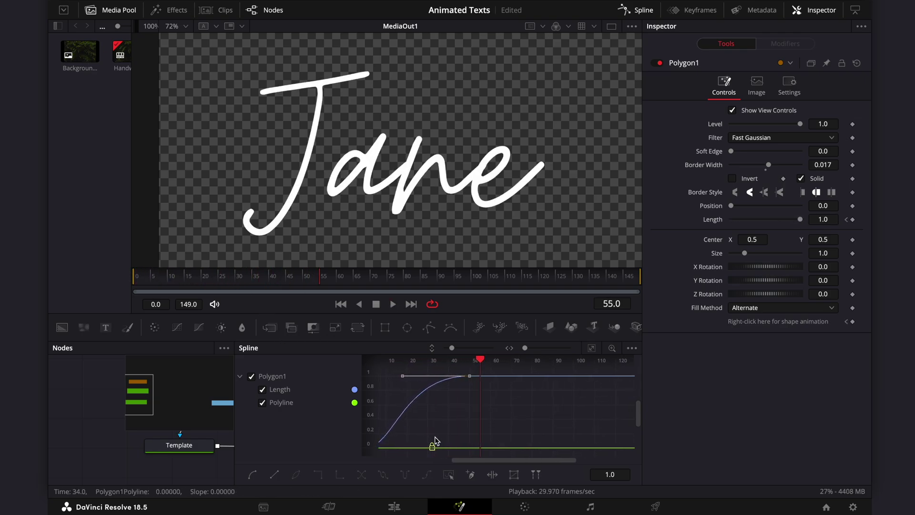
- Switch to the Edit page and play back the handwritten title over the background image from the title clip's start
{"action": "left_click", "coordinate": [394, 507]}
{"action": "left_click", "coordinate": [470, 382]}
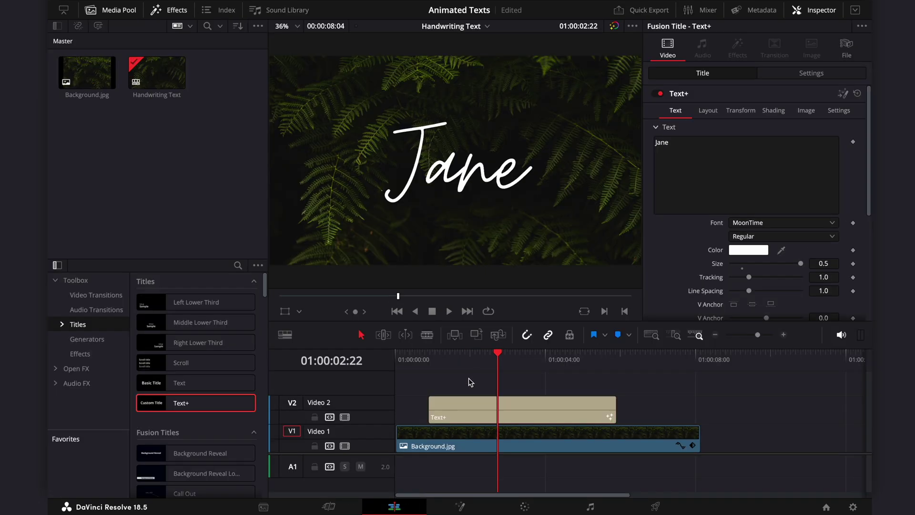
{"action": "left_click_drag", "start_coordinate": [496, 357], "coordinate": [408, 359]}
{"action": "key", "text": "space"}
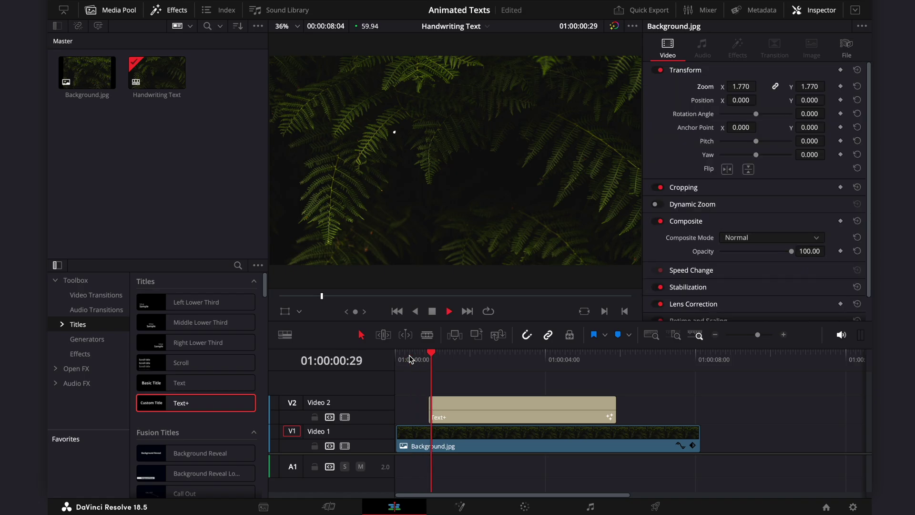
{"action": "left_click", "coordinate": [421, 353]}
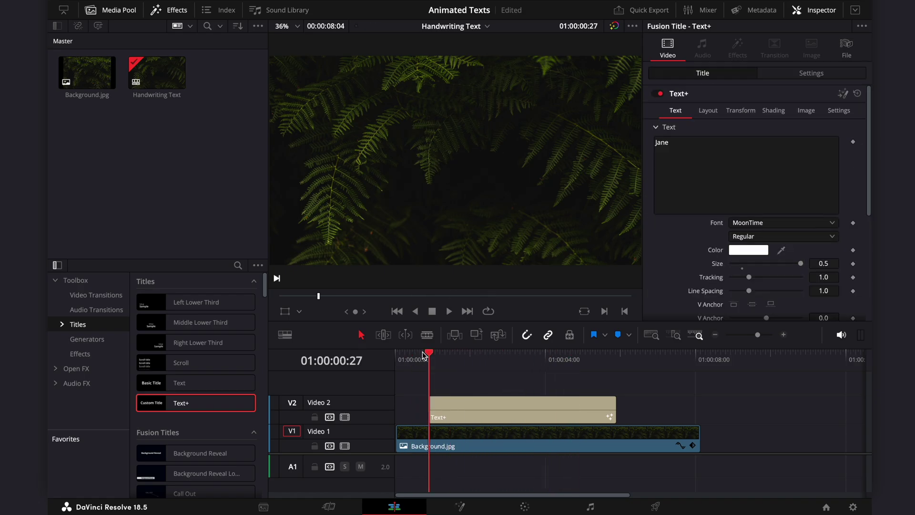
{"action": "key", "text": "space"}
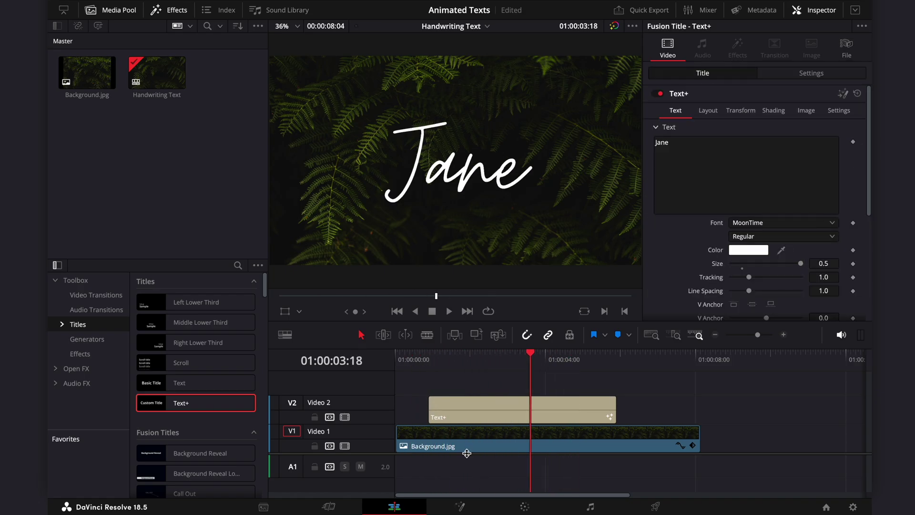
- Return to Fusion, move the ending Length keyframe to about frame 89, and switch back to the Edit page
{"action": "left_click", "coordinate": [460, 507]}
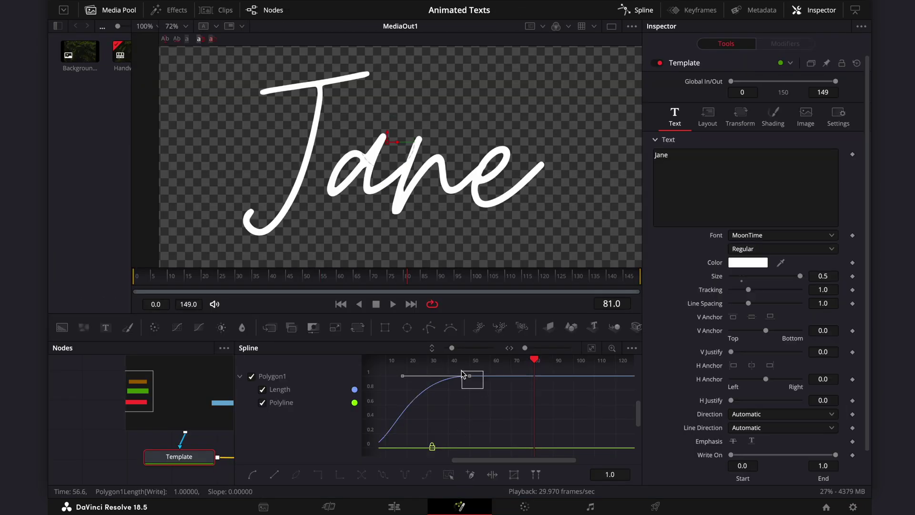
{"action": "left_click_drag", "start_coordinate": [501, 376], "coordinate": [543, 376]}
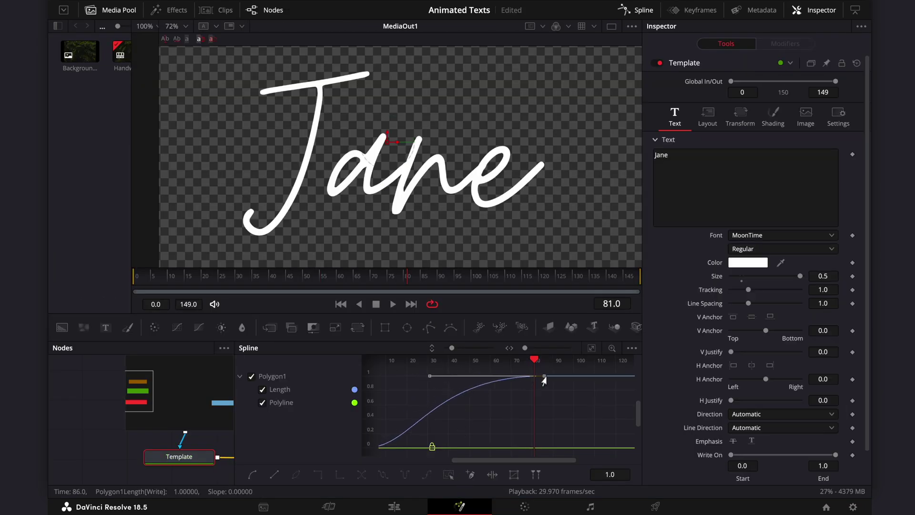
{"action": "left_click", "coordinate": [393, 507]}
- Replay the slowed handwriting title in the timeline from just before the Text+ clip
{"action": "left_click", "coordinate": [429, 358]}
{"action": "key", "text": "space"}
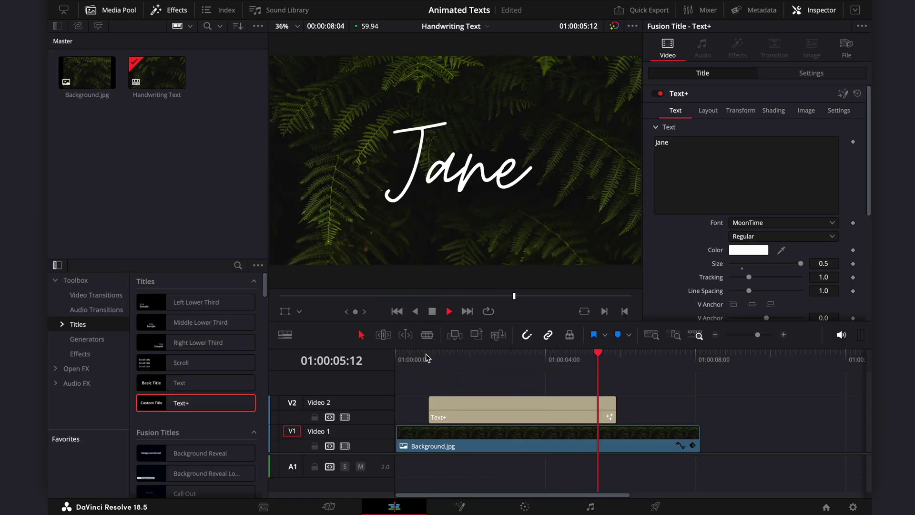
{"action": "left_click", "coordinate": [428, 358]}
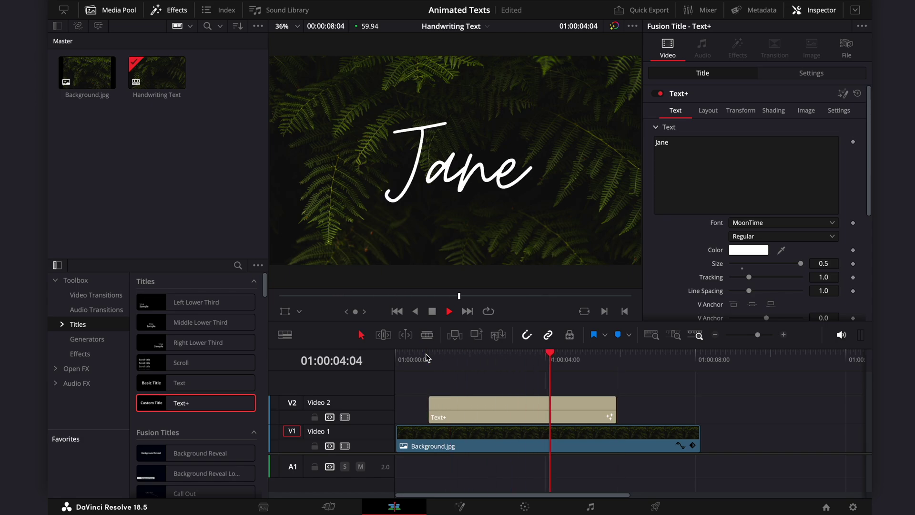
{"action": "left_click", "coordinate": [427, 358]}
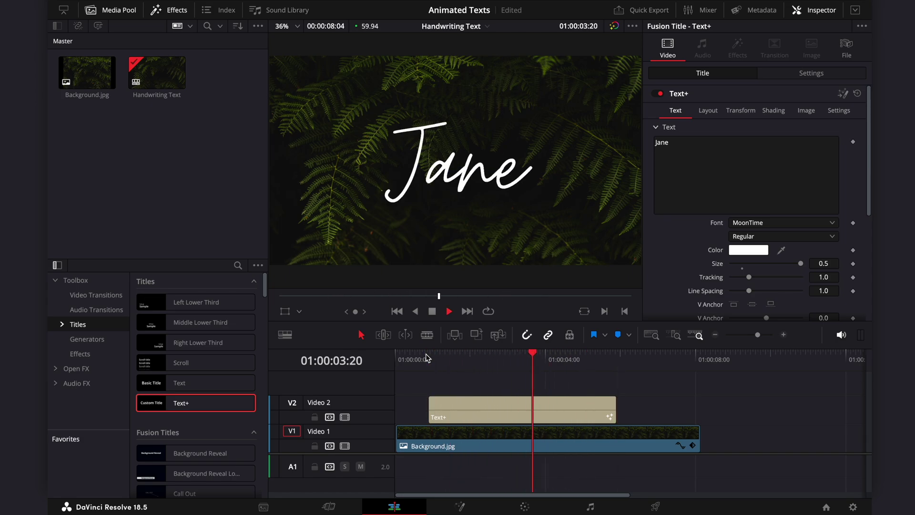